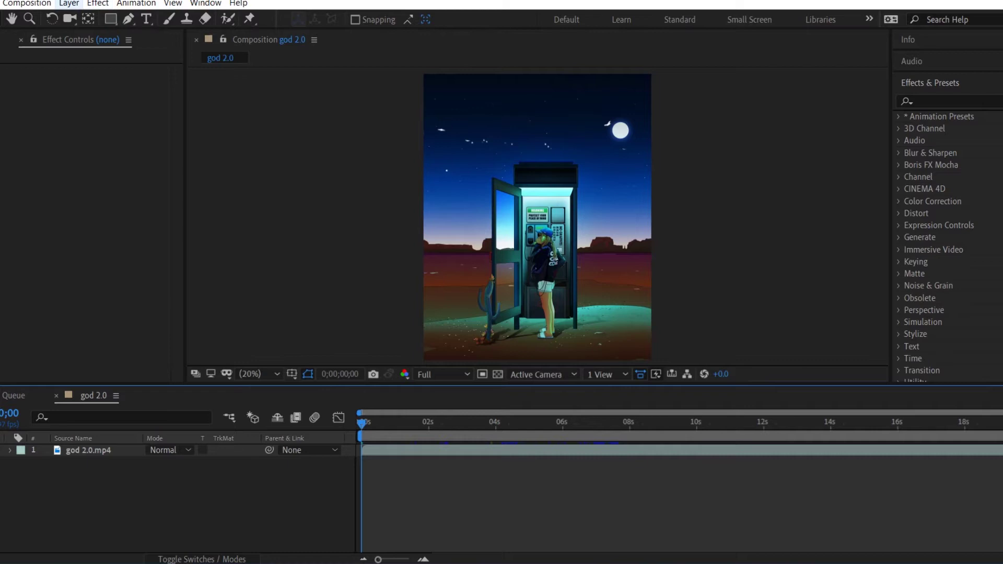
# Step: Create a new black solid layer of 2000 × 2516 px above the video
pyautogui.click(69, 3)
pyautogui.moveTo(84, 18)
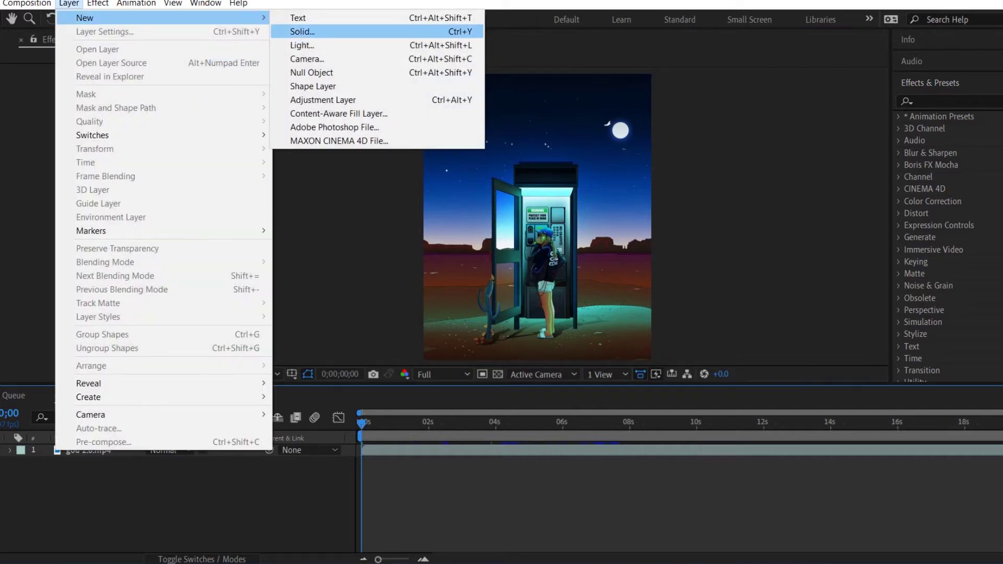
pyautogui.click(302, 31)
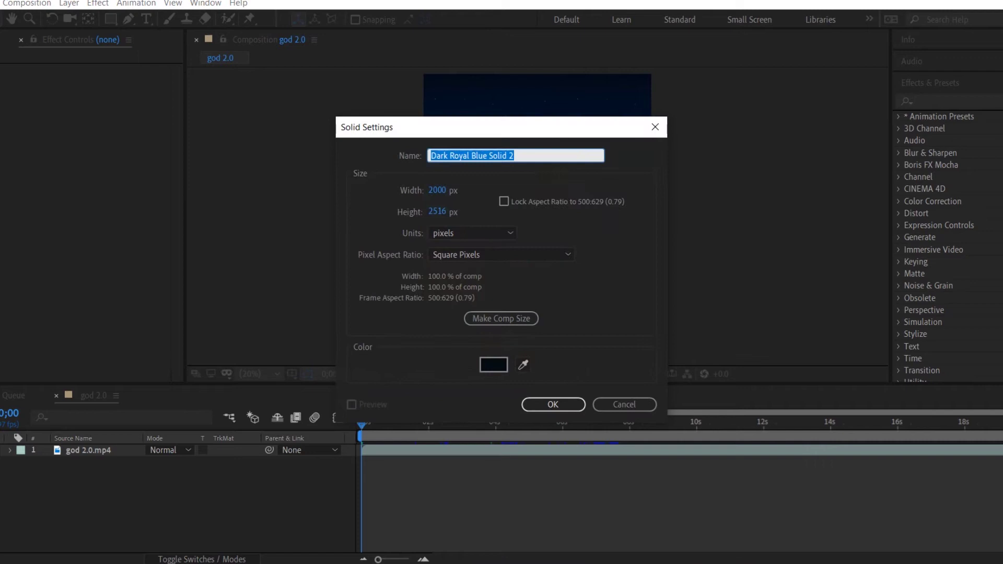
pyautogui.click(493, 364)
pyautogui.click(330, 362)
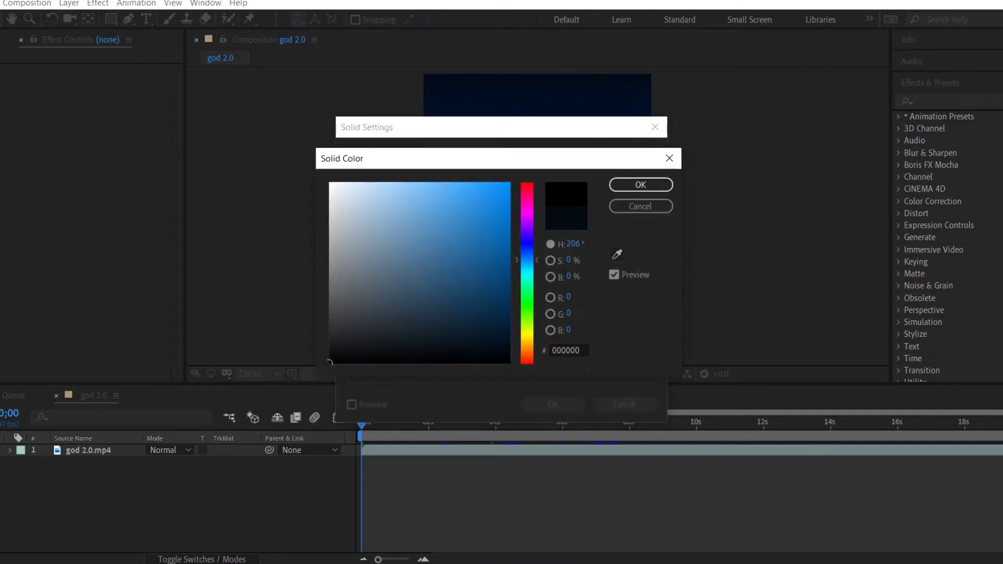
pyautogui.click(641, 184)
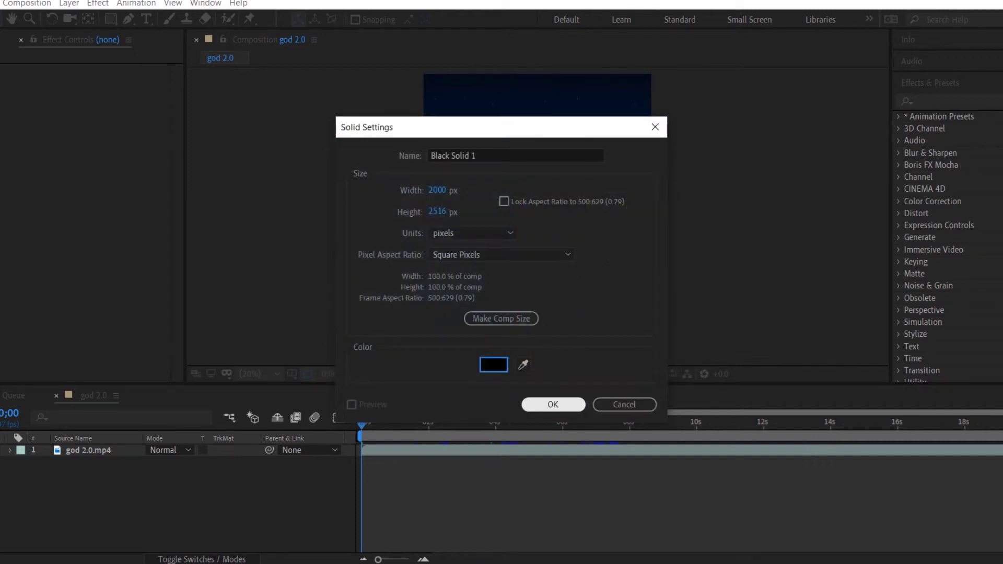
pyautogui.press('Return')
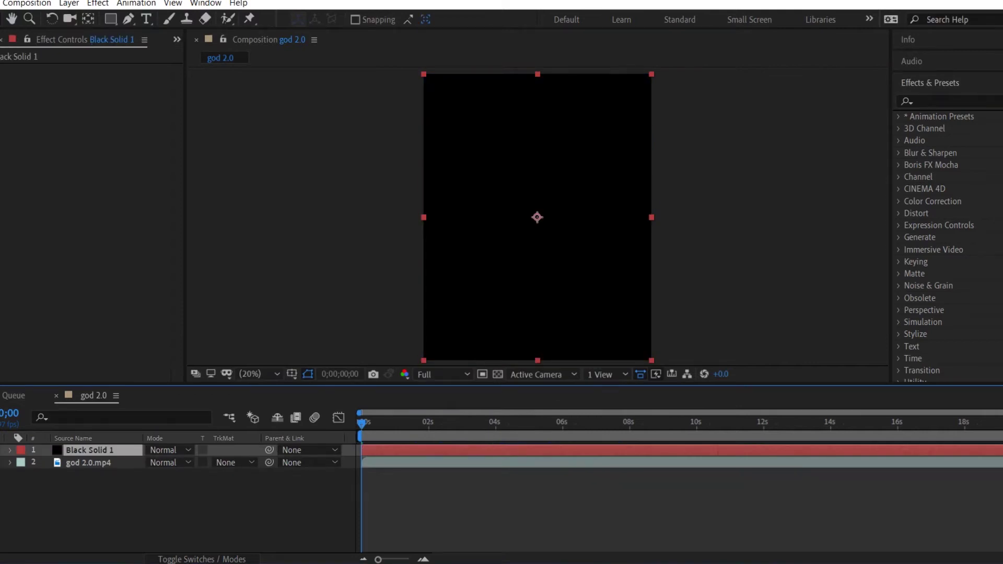
# Step: Set the black solid's blending mode to Screen and deselect the layer
pyautogui.click(167, 449)
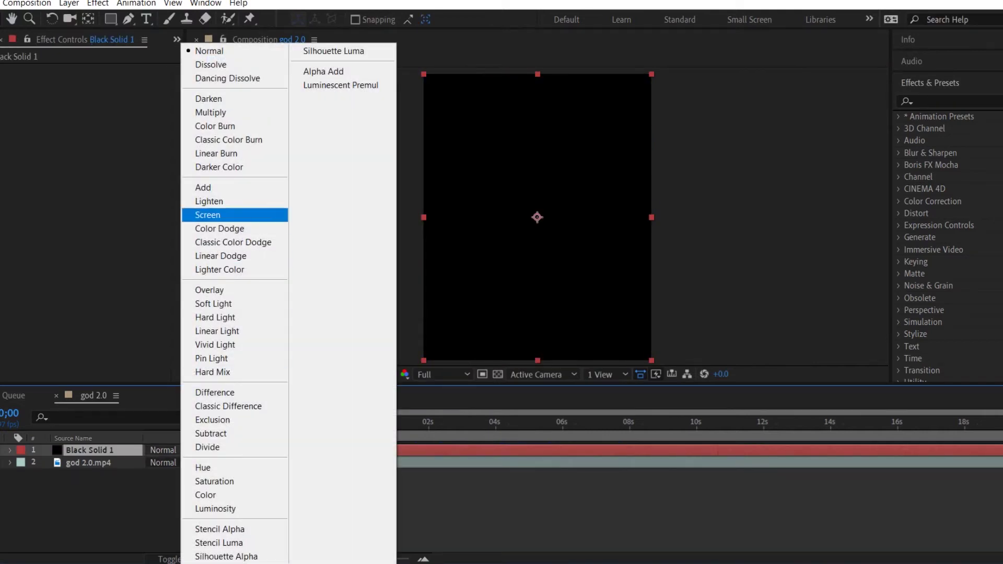
pyautogui.click(209, 214)
pyautogui.hotkey('ctrl', 'shift', 'a')
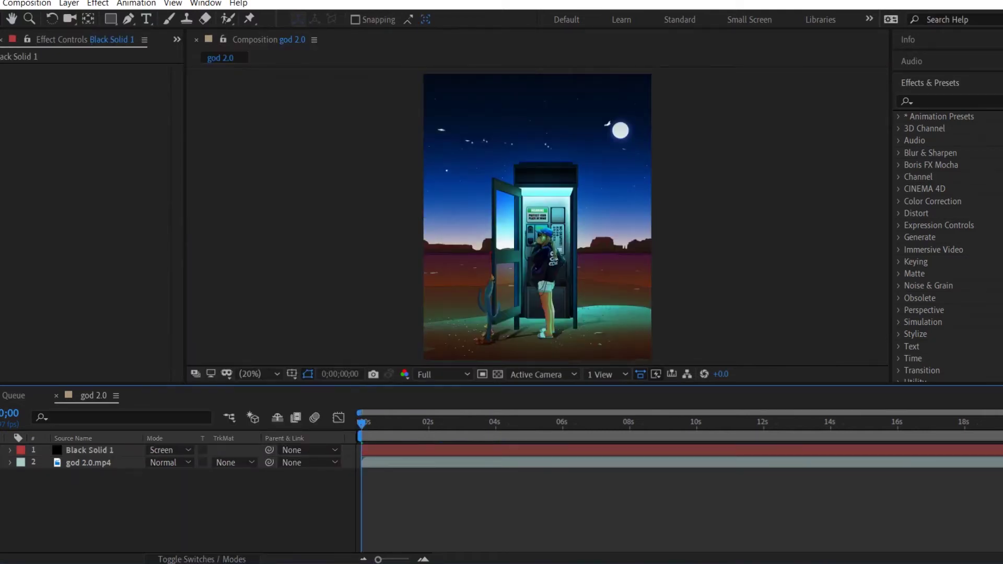
# Step: Find the CC Rainfall effect by searching for "cc rain" and apply it to the black solid
pyautogui.click(917, 101)
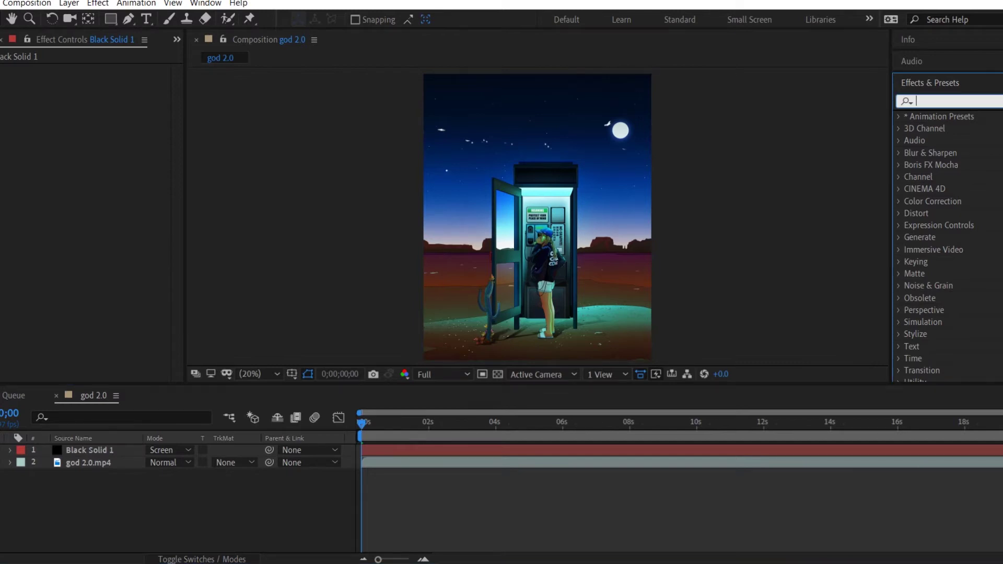
pyautogui.write('cc rain')
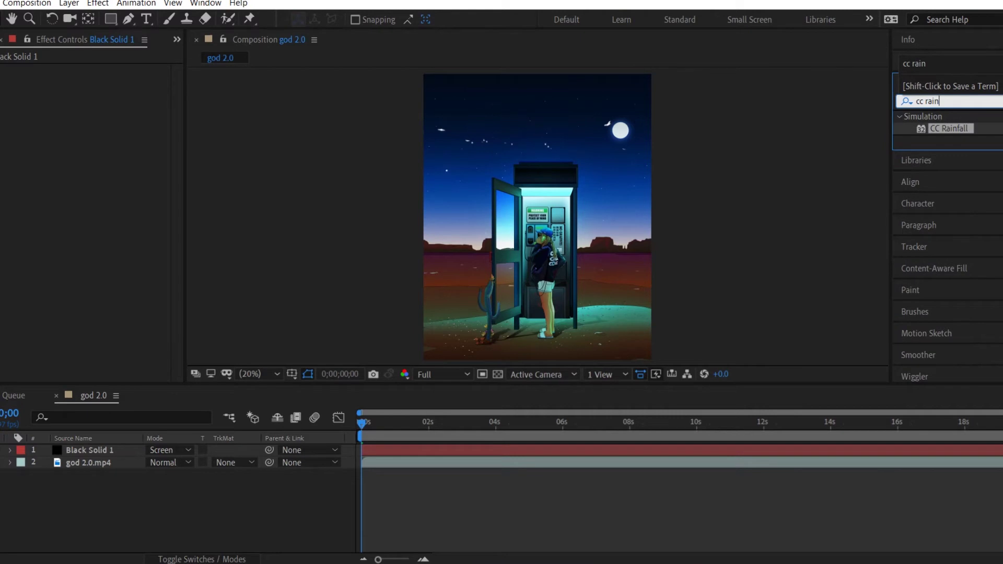
pyautogui.moveTo(949, 129); pyautogui.dragTo(536, 217)
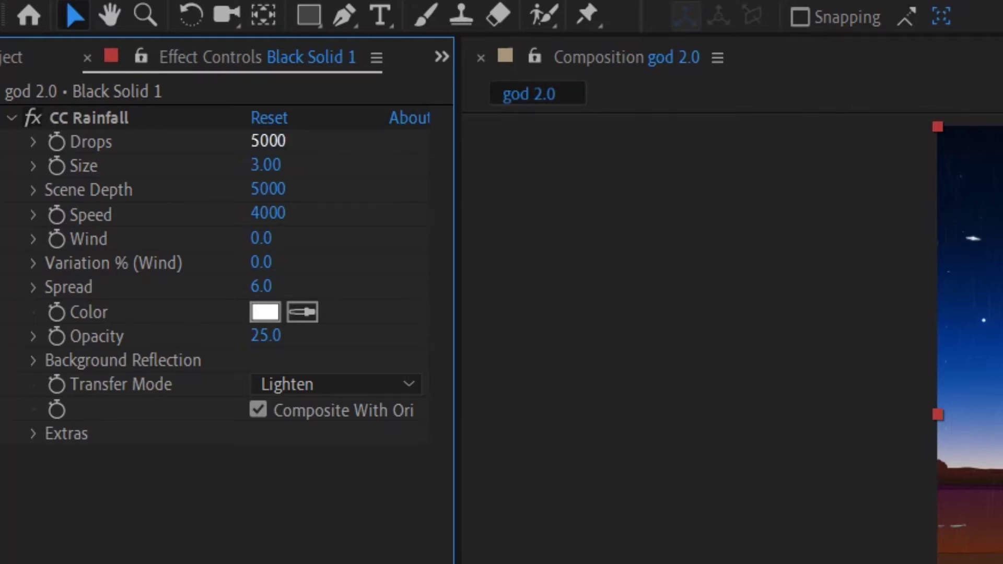
# Step: Set the CC Rainfall Drops to 100 and Size to 15
pyautogui.click(267, 141)
pyautogui.write('100')
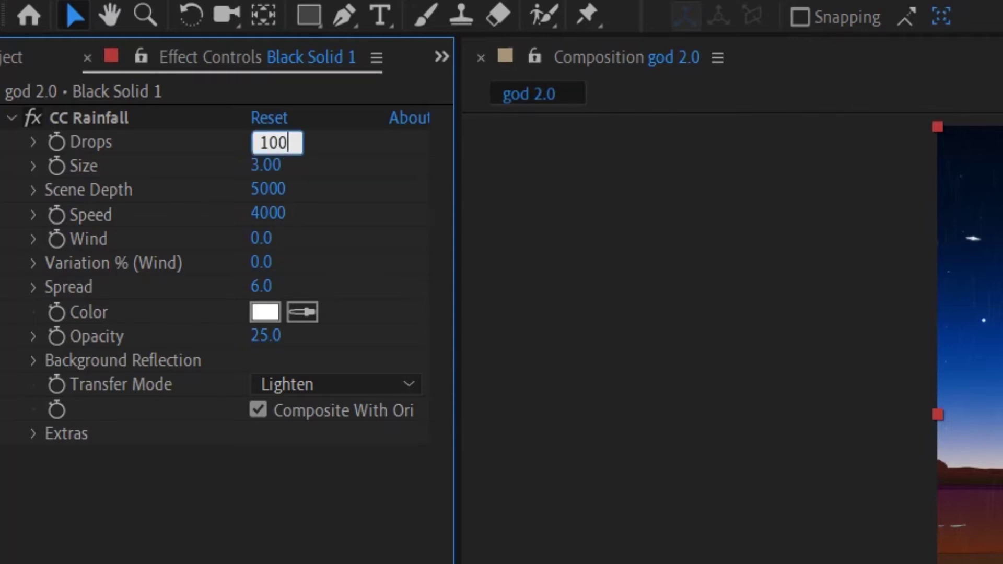
pyautogui.press('Return')
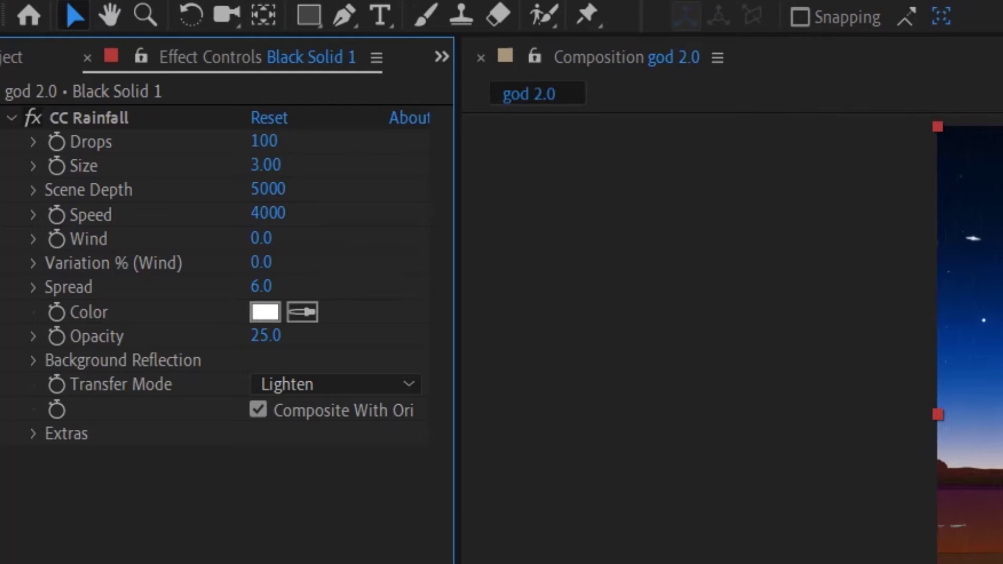
pyautogui.click(266, 165)
pyautogui.write('15')
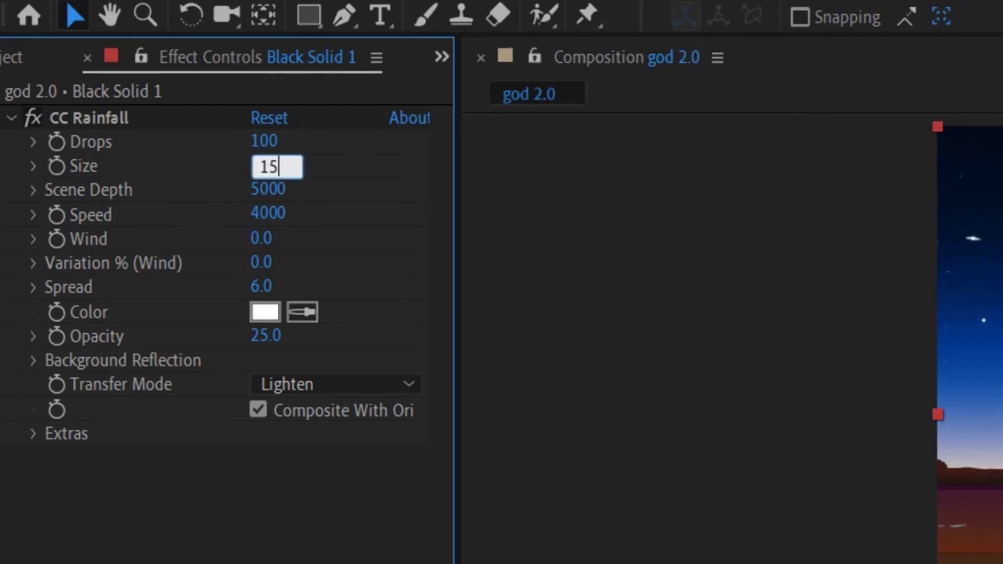
pyautogui.press('Return')
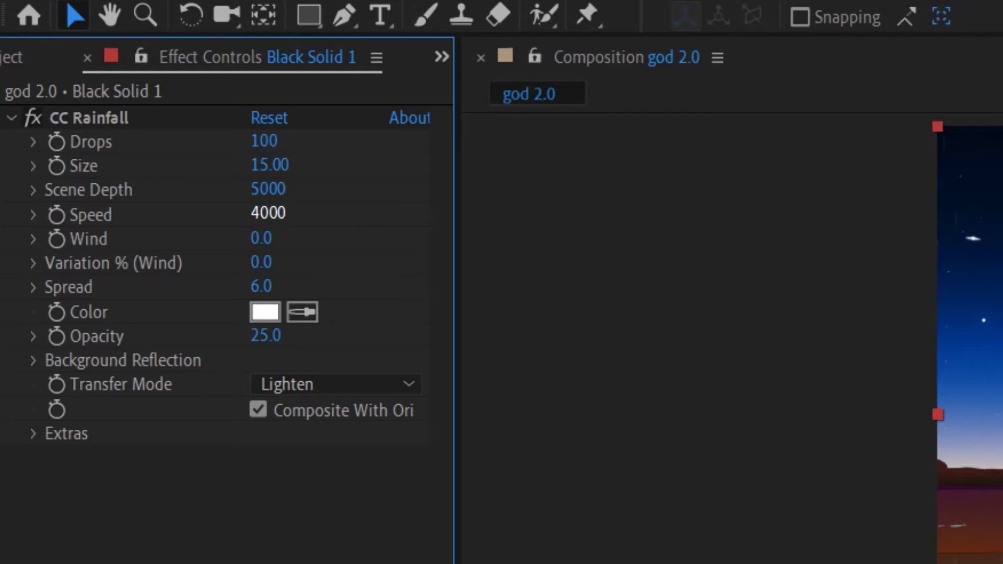
# Step: Set the rain's Speed to 20000 and its Wind to -10000 with a wind variation of 8%
pyautogui.moveTo(268, 213); pyautogui.dragTo(547, 213)
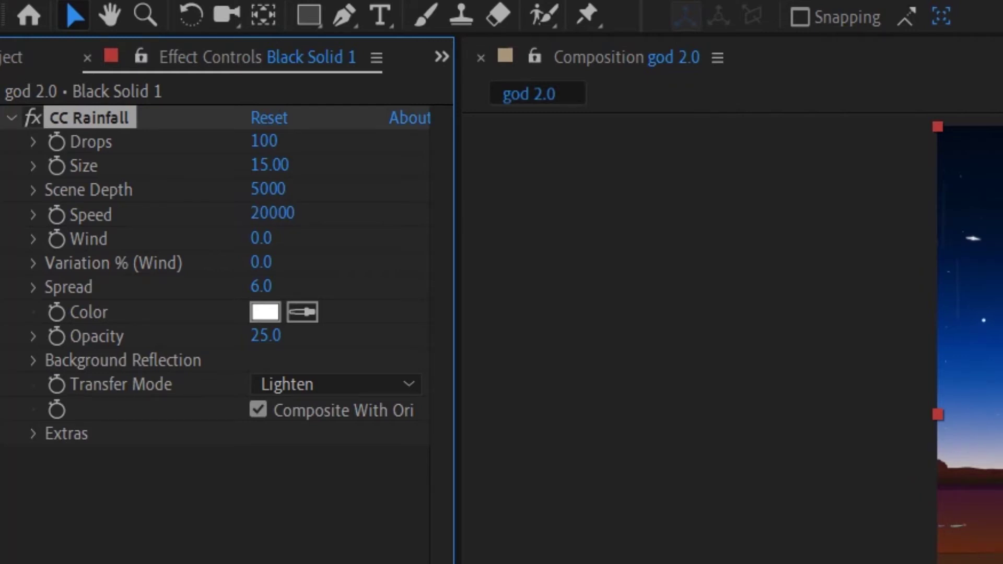
pyautogui.moveTo(261, 238); pyautogui.dragTo(87, 238)
pyautogui.hotkey('ctrl', 'shift', 'a')
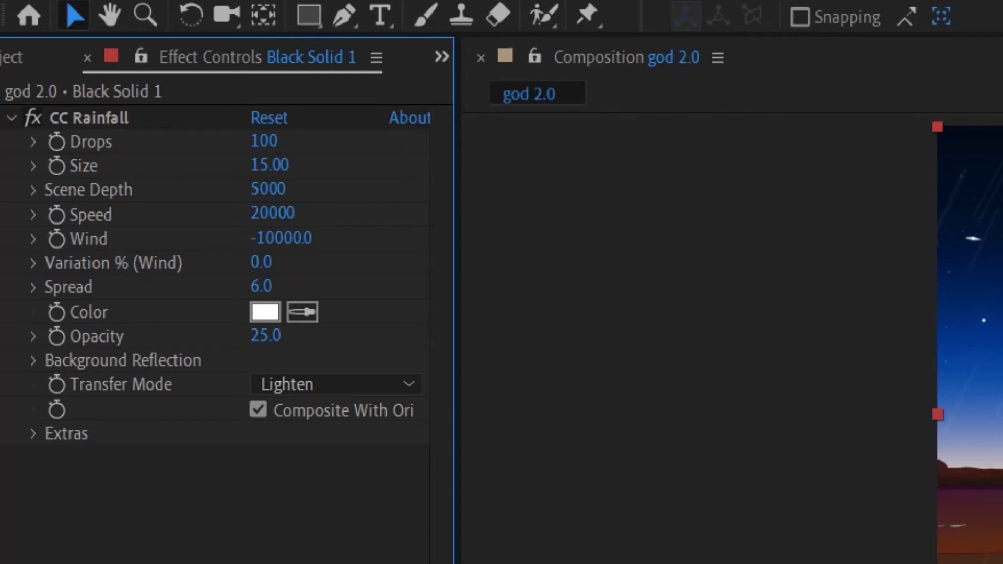
pyautogui.click(261, 263)
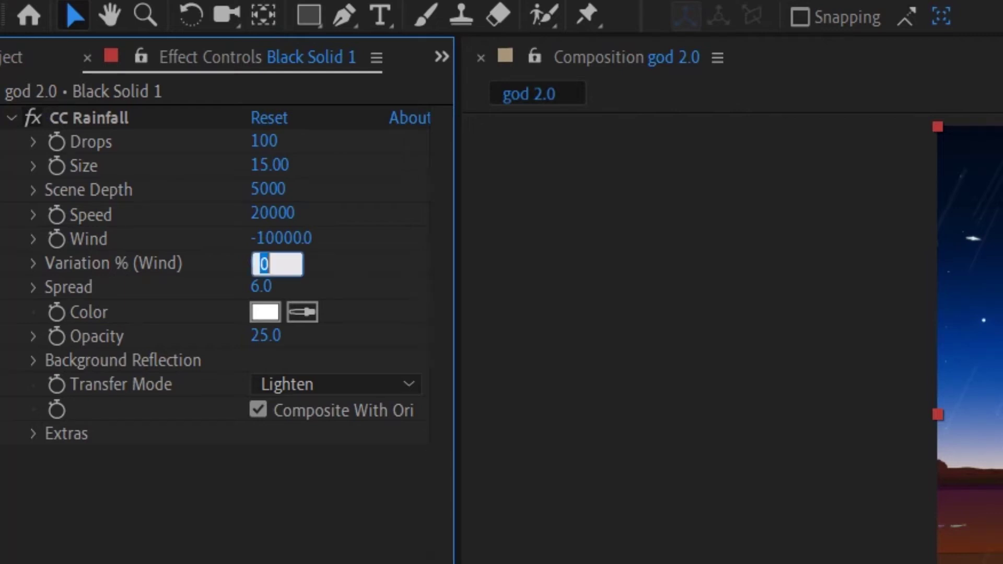
pyautogui.write('8')
pyautogui.press('Return')
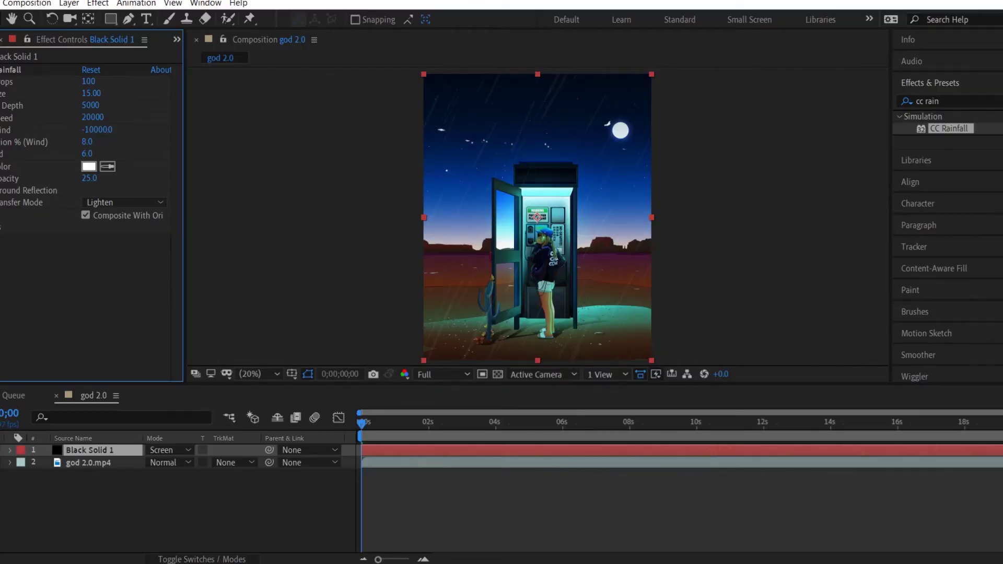
# Step: Find Gaussian Blur by searching for "gaus" and add it to the black solid after CC Rainfall
pyautogui.click(1000, 101)
pyautogui.click(940, 101)
pyautogui.write('gau')
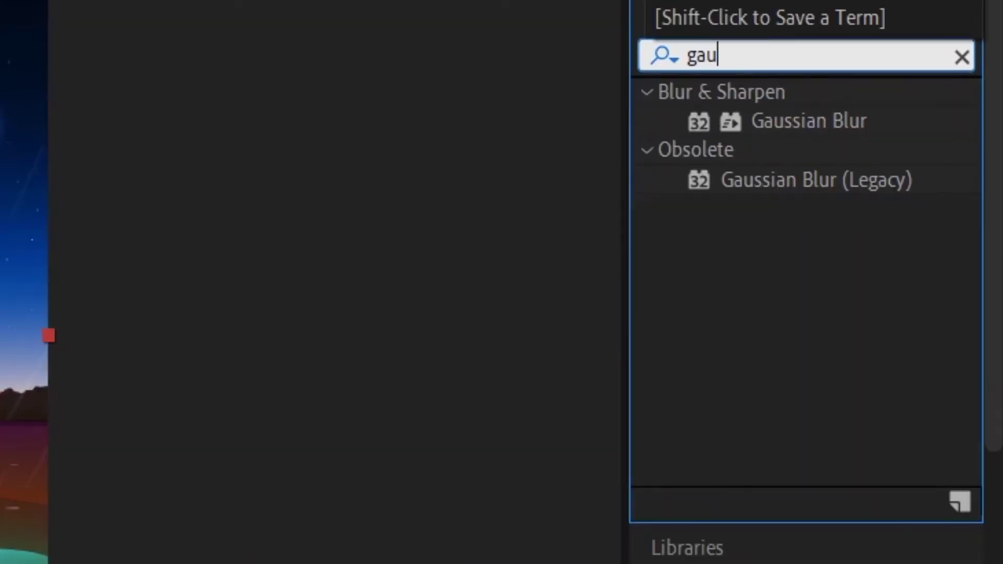
pyautogui.write('s')
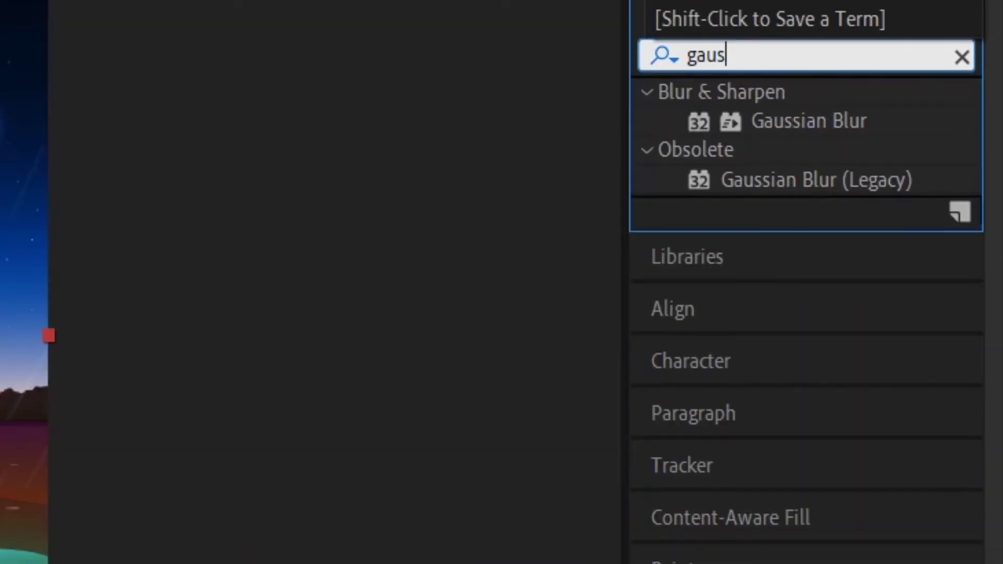
pyautogui.doubleClick(808, 121)
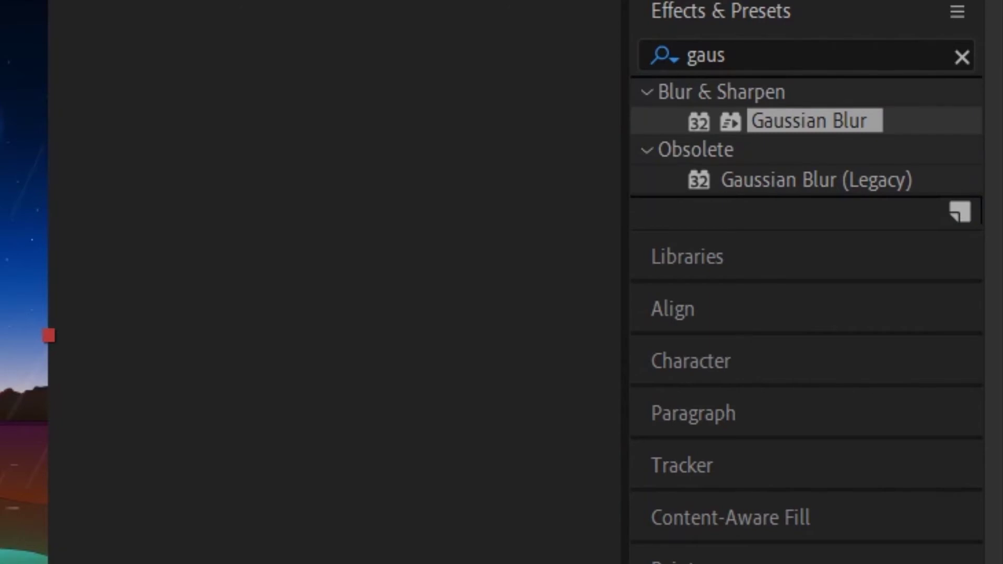
pyautogui.doubleClick(809, 121)
# Step: Set the Gaussian Blur's Blurriness to 20 and enable Repeat Edge Pixels
pyautogui.click(269, 482)
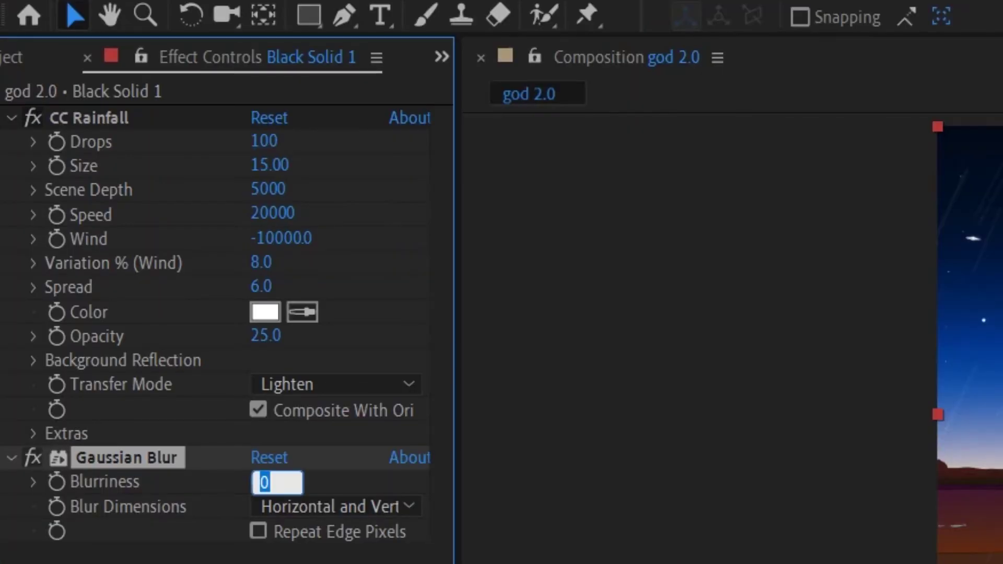
pyautogui.write('20')
pyautogui.press('Return')
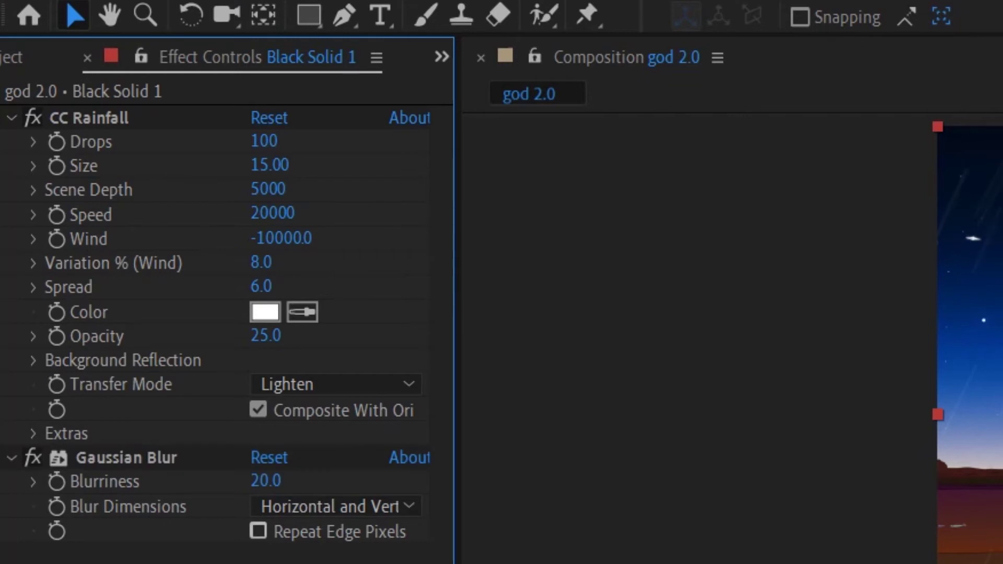
pyautogui.click(258, 531)
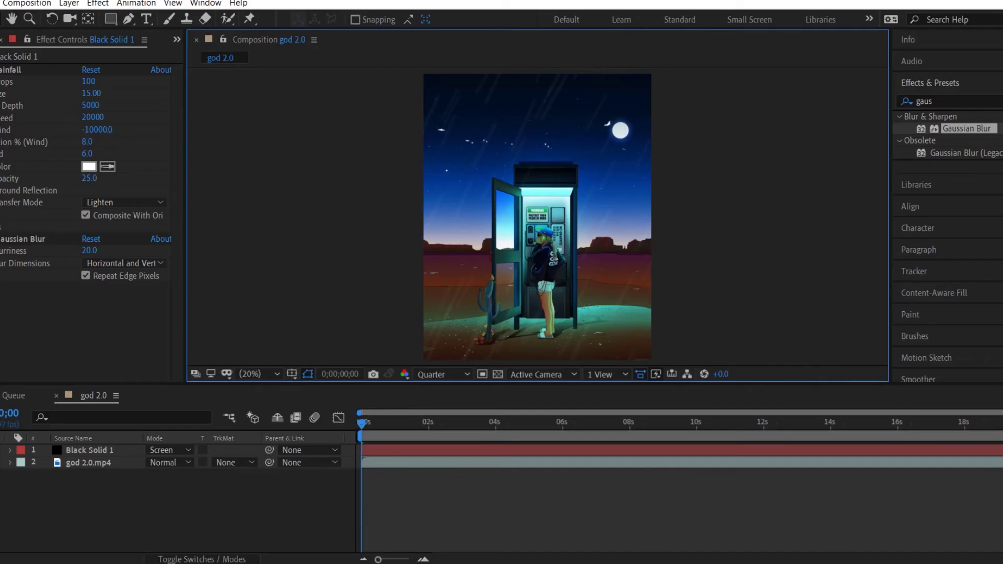
# Step: Preview the first seconds of the rain animation and return the playhead to the start
pyautogui.press('space')
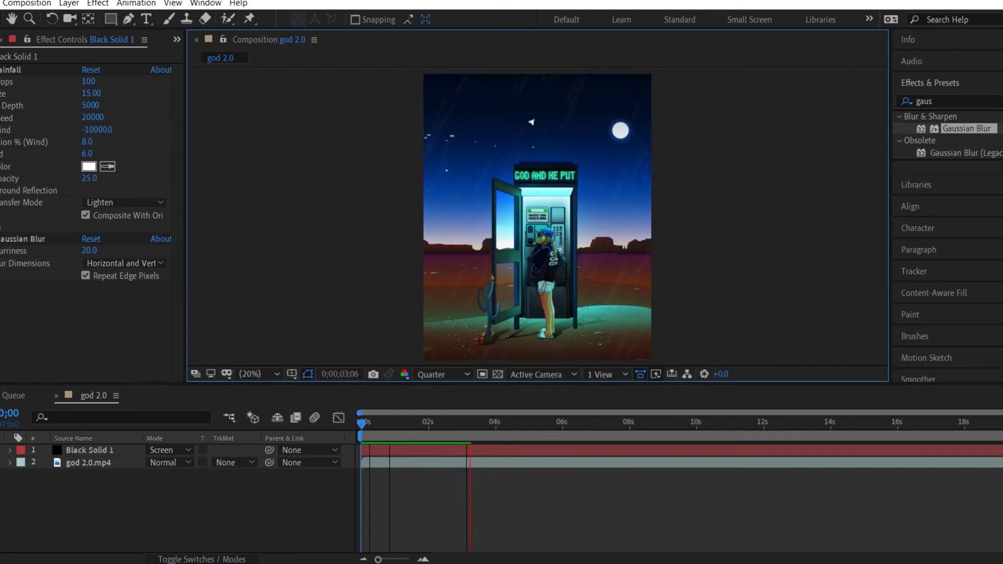
pyautogui.press('space')
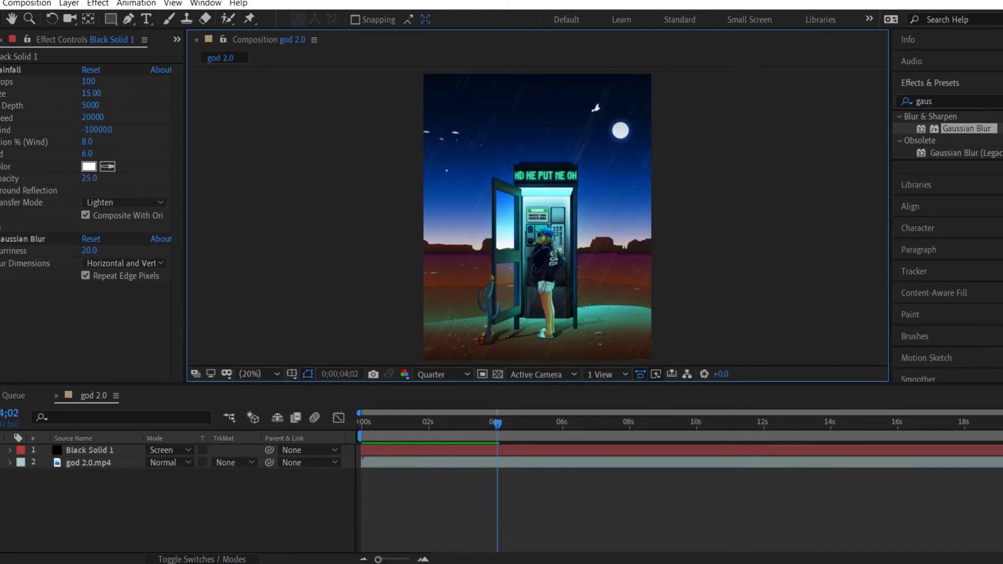
pyautogui.moveTo(496, 422); pyautogui.dragTo(361, 422)
# Step: Duplicate the black solid rain layer and delete the Gaussian Blur effect from the copy
pyautogui.click(90, 450)
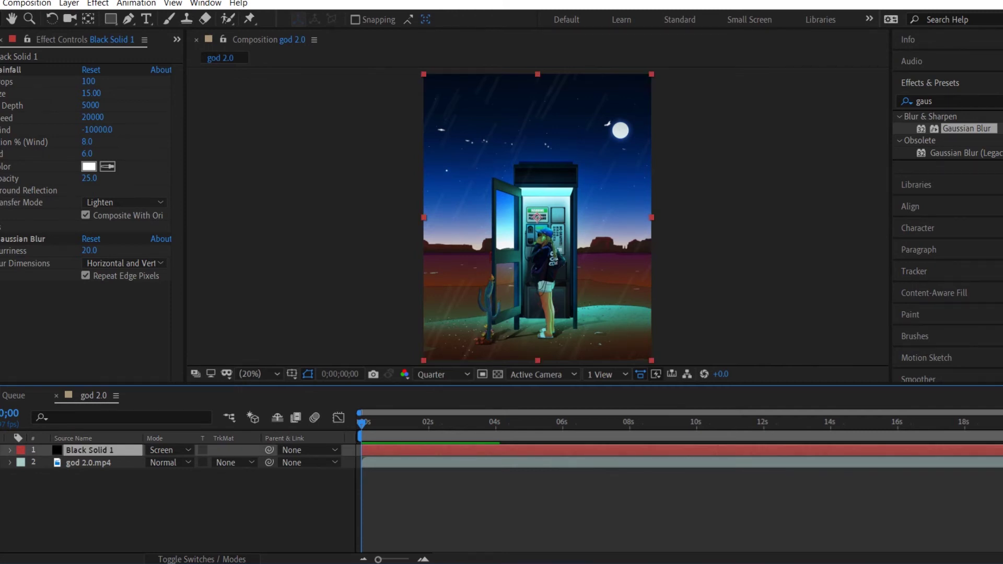
pyautogui.press('F2')
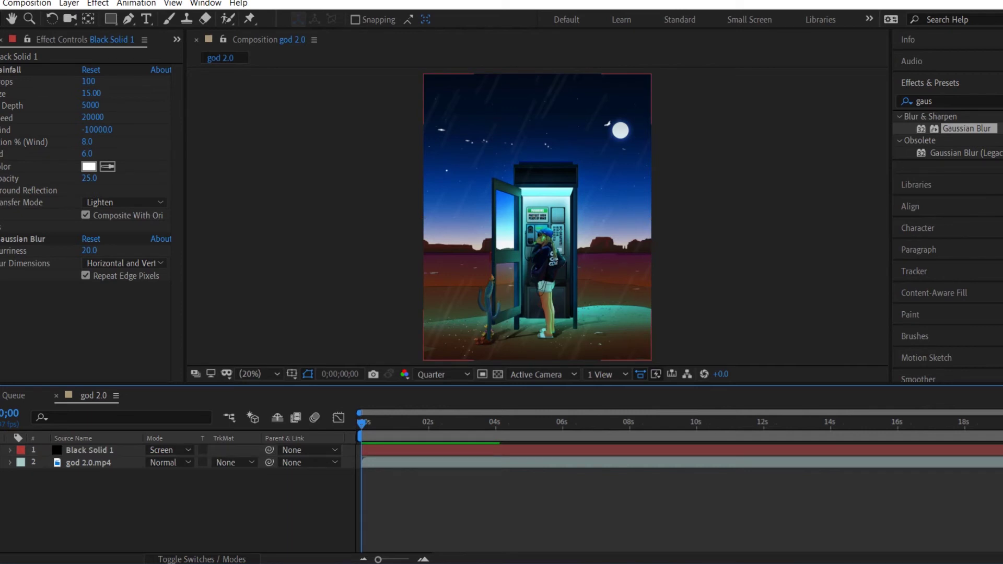
pyautogui.hotkey('ctrl', 'd')
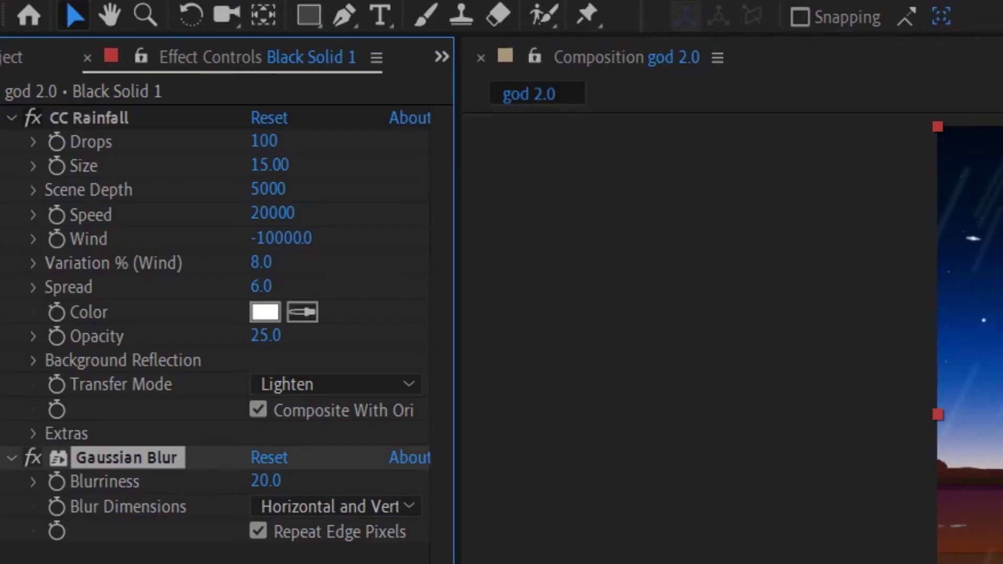
pyautogui.press('Delete')
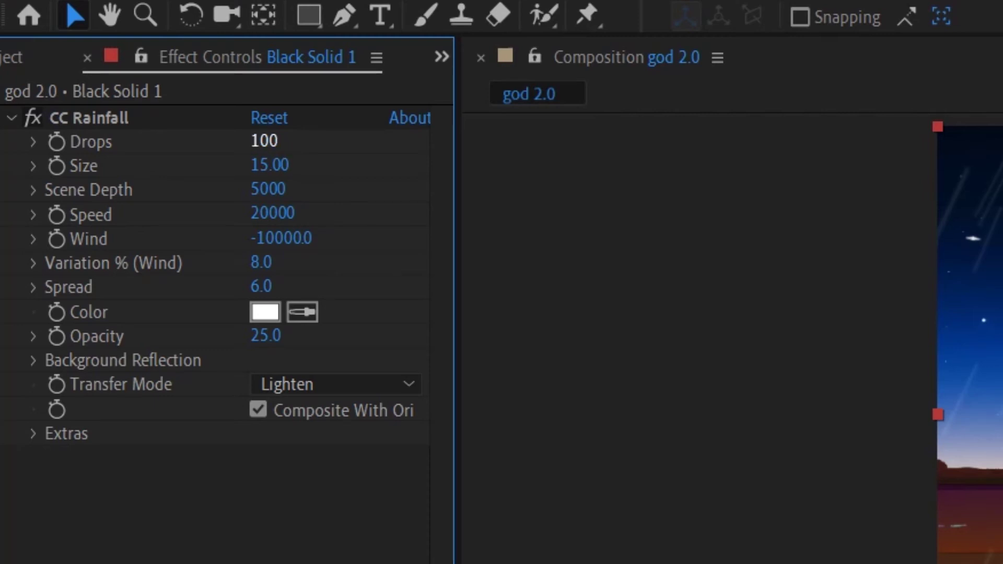
# Step: Set the duplicated rain layer's CC Rainfall Drops to 300 and Size to 8
pyautogui.click(263, 141)
pyautogui.write('300')
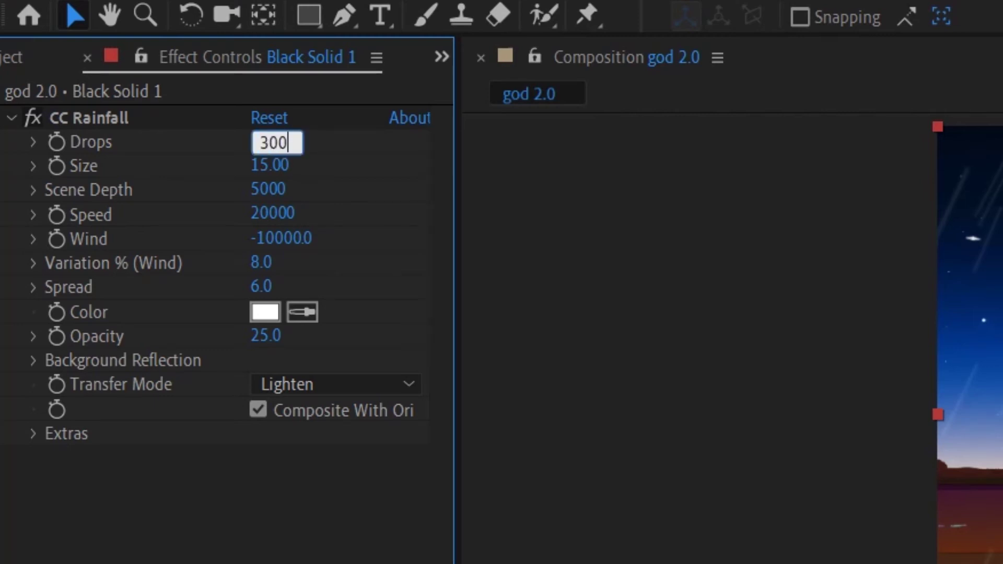
pyautogui.press('Return')
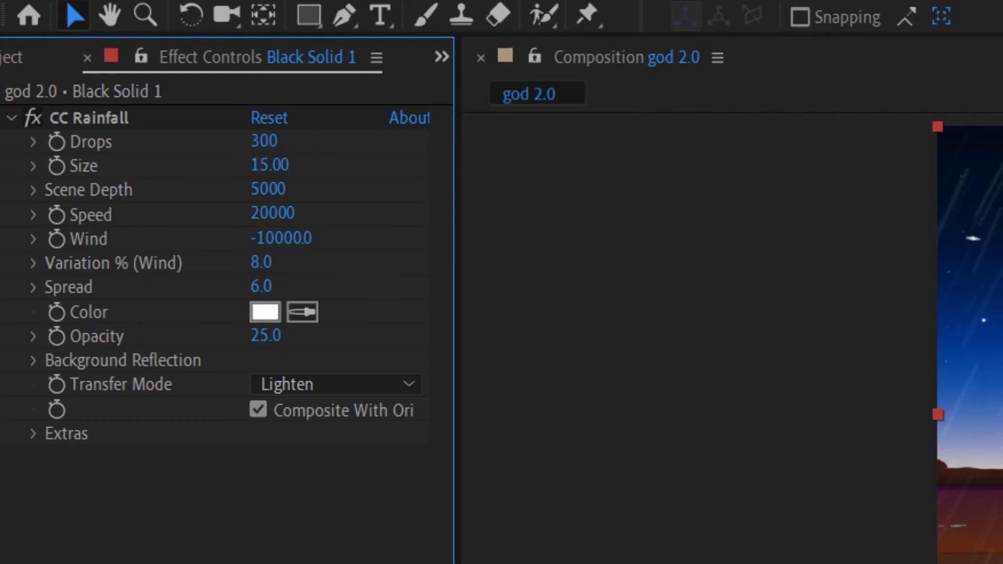
pyautogui.click(269, 165)
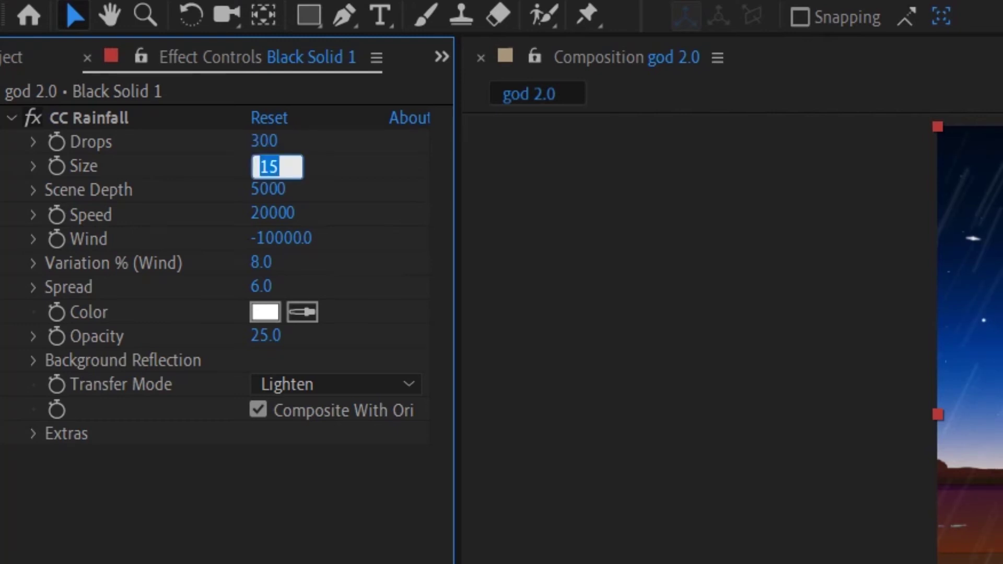
pyautogui.write('8')
pyautogui.press('Return')
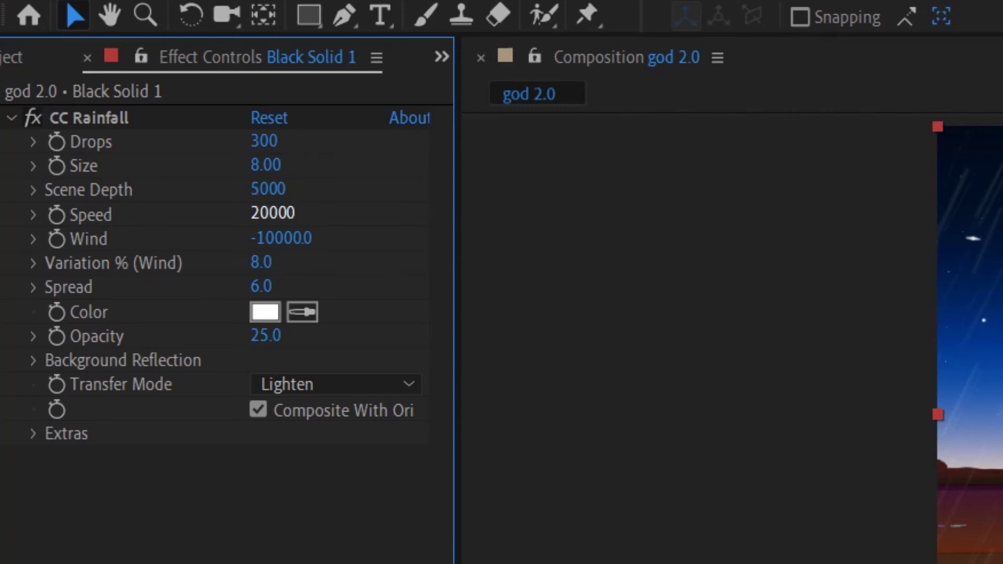
# Step: Set the duplicated rain layer's CC Rainfall Speed to 10000 and Wind to -6660
pyautogui.click(273, 212)
pyautogui.write('10')
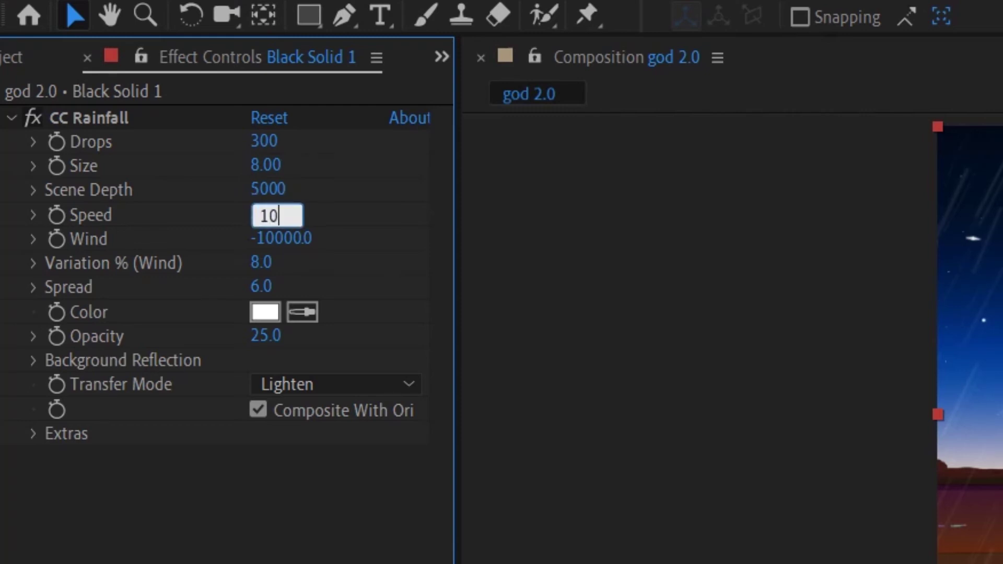
pyautogui.write('000')
pyautogui.press('Return')
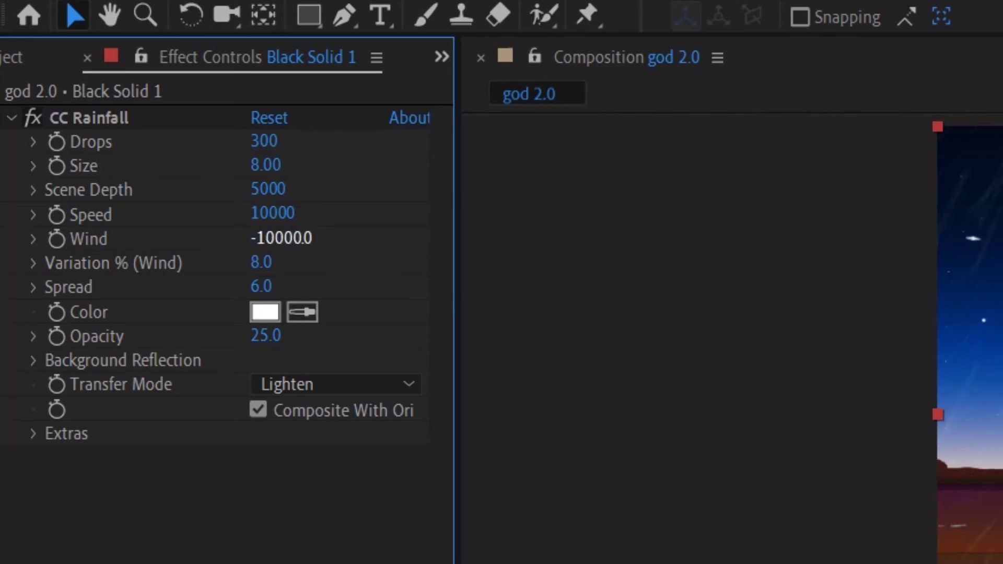
pyautogui.moveTo(282, 238); pyautogui.dragTo(440, 237)
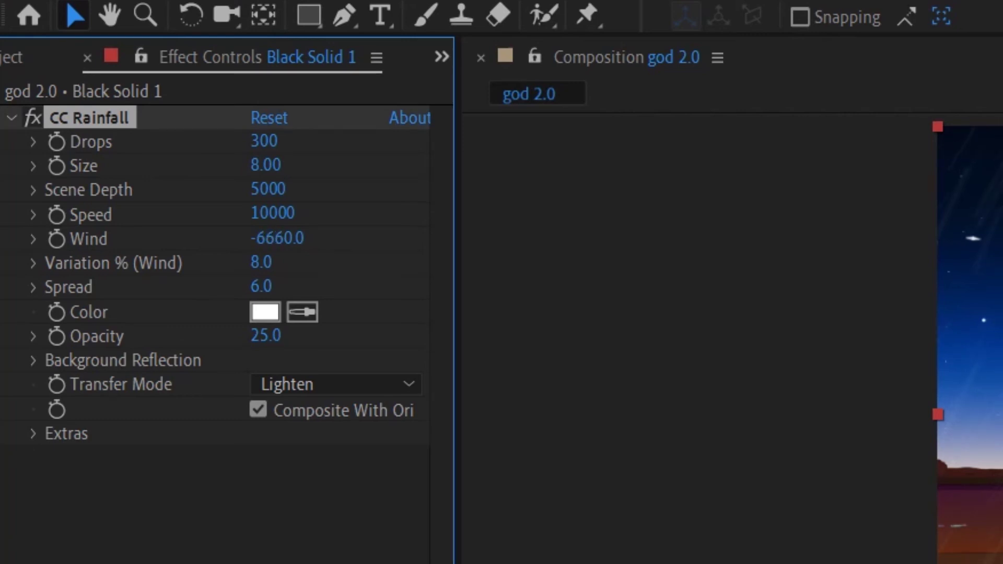
# Step: Set the CC Rainfall wind variation to 12% and Opacity to 50 on the duplicated rain layer
pyautogui.click(261, 263)
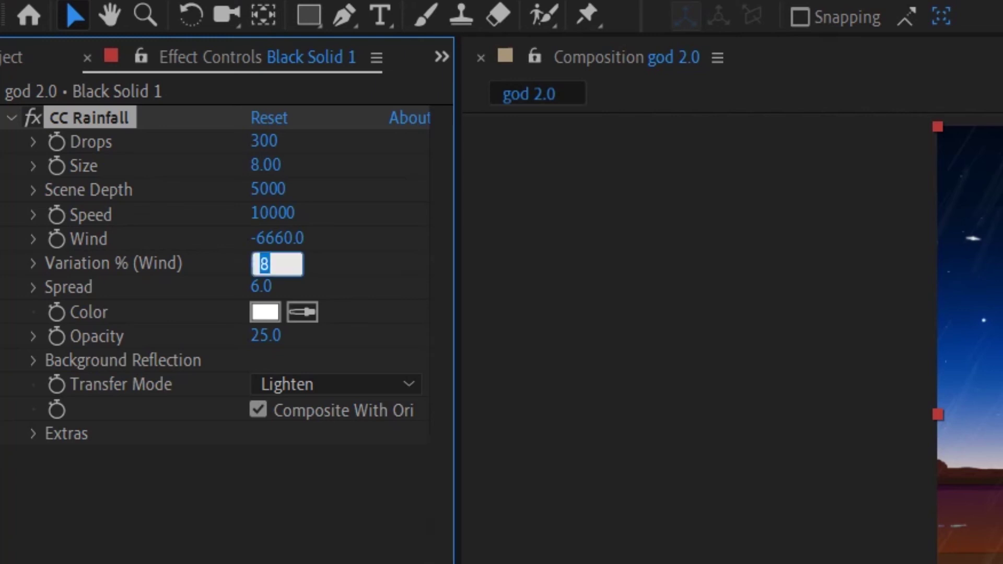
pyautogui.write('12')
pyautogui.press('Return')
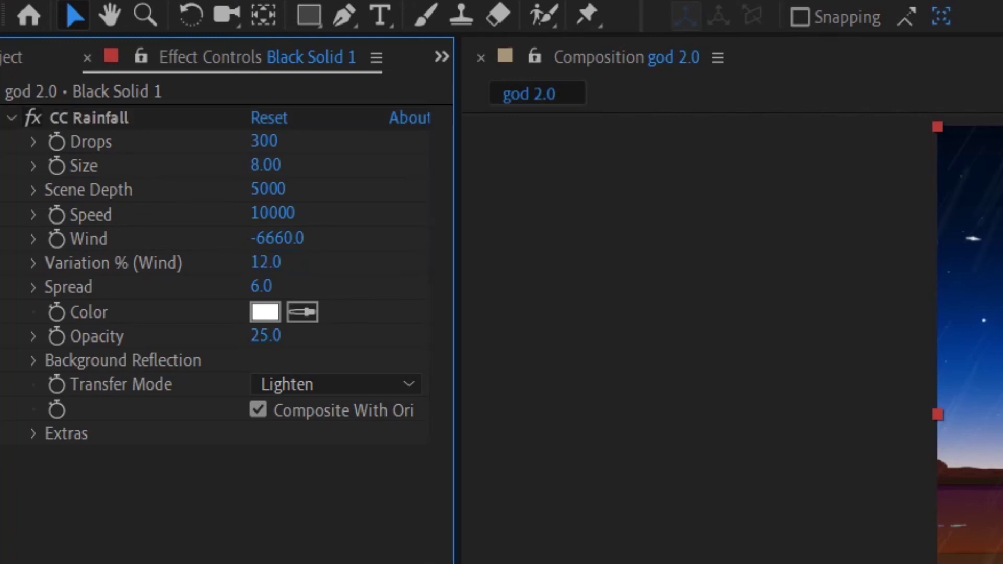
pyautogui.click(265, 335)
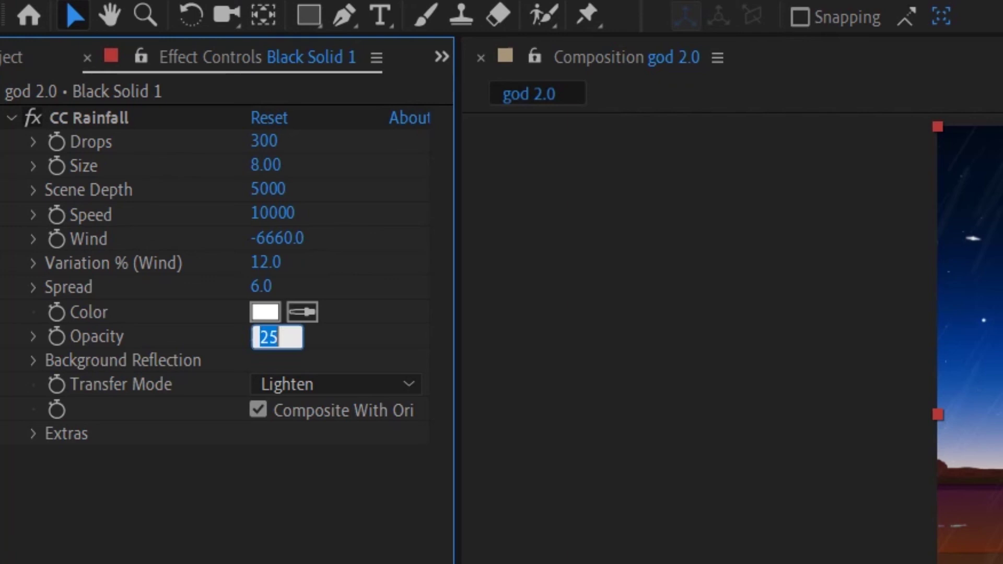
pyautogui.write('50')
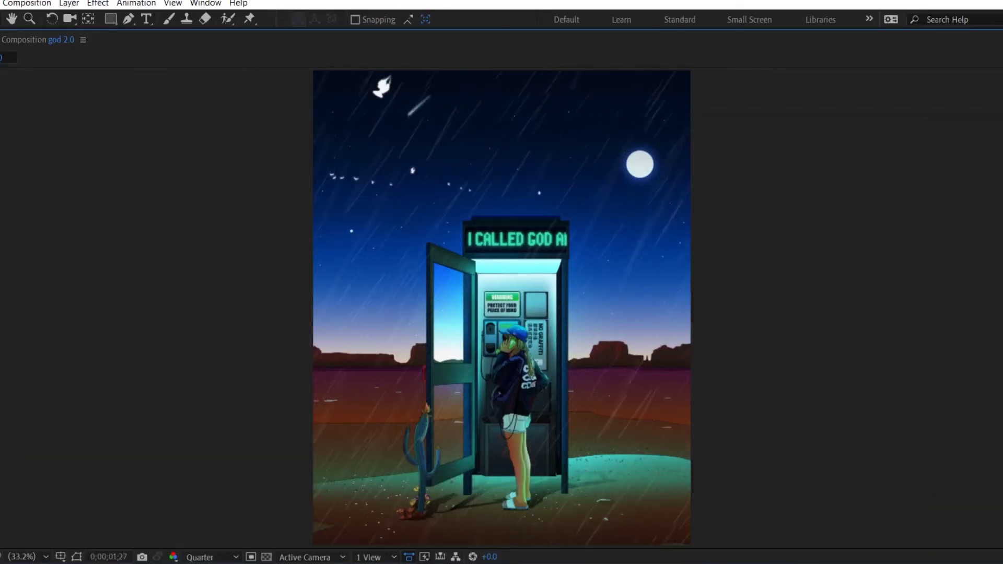